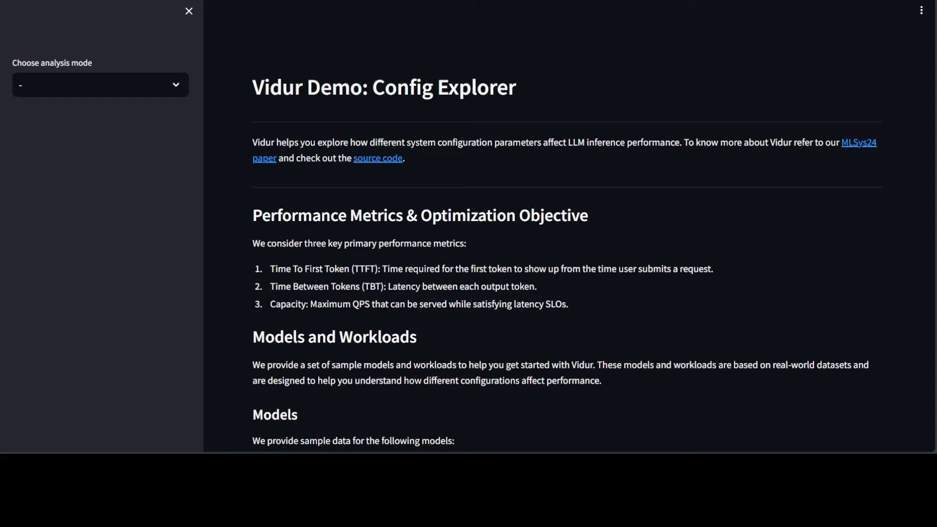
Step: Switch to Best Config Selection, choose the phi-2 model, and scroll down to its results
click(88, 85)
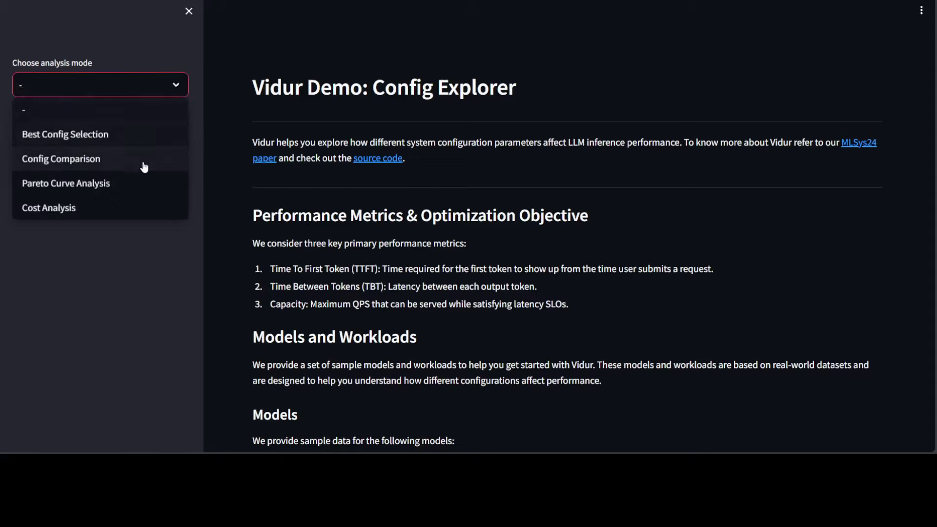
click(81, 142)
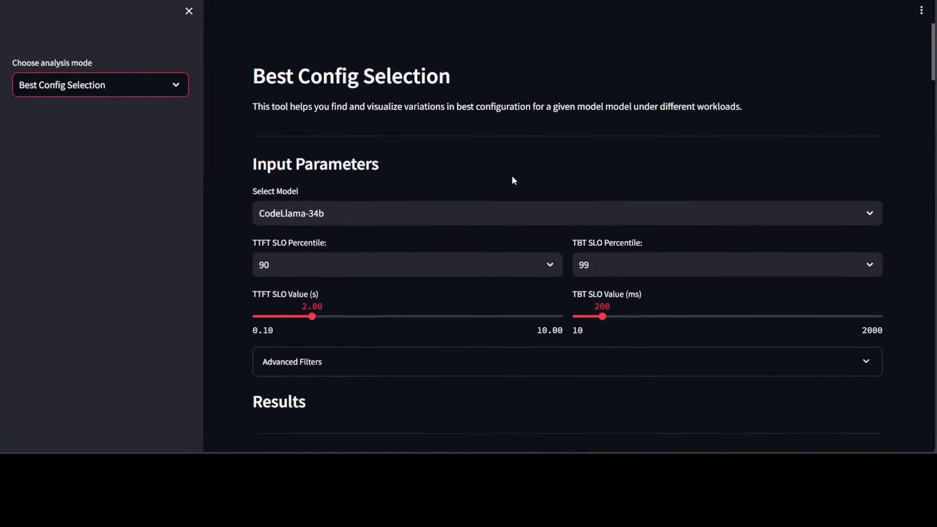
click(439, 226)
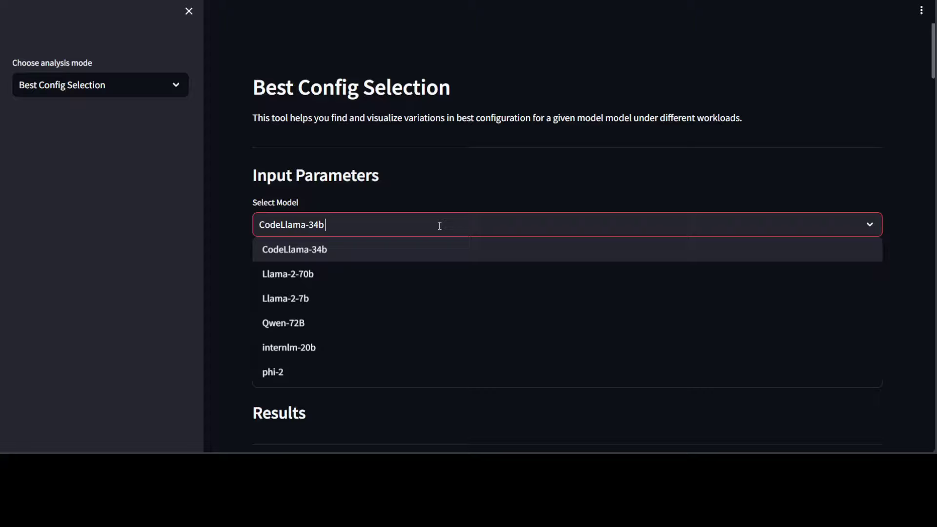
click(351, 373)
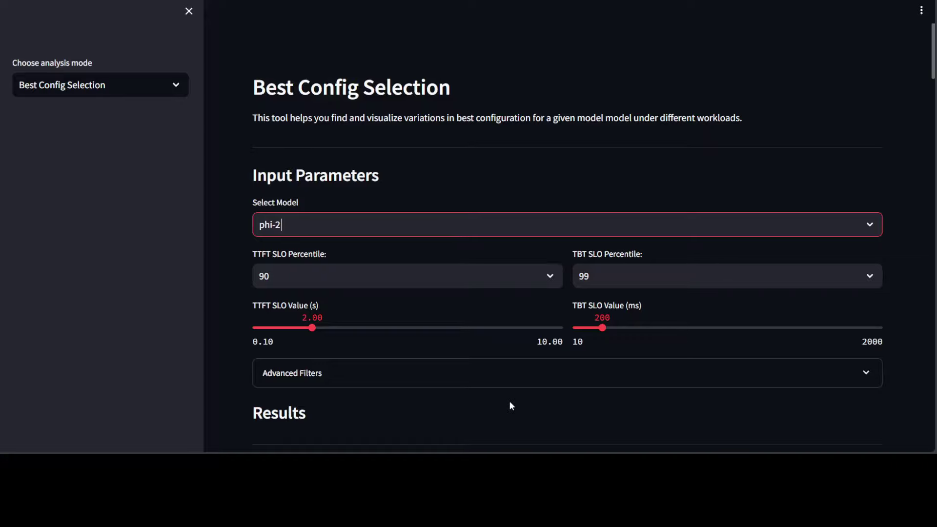
scroll(766, 379, down, 3)
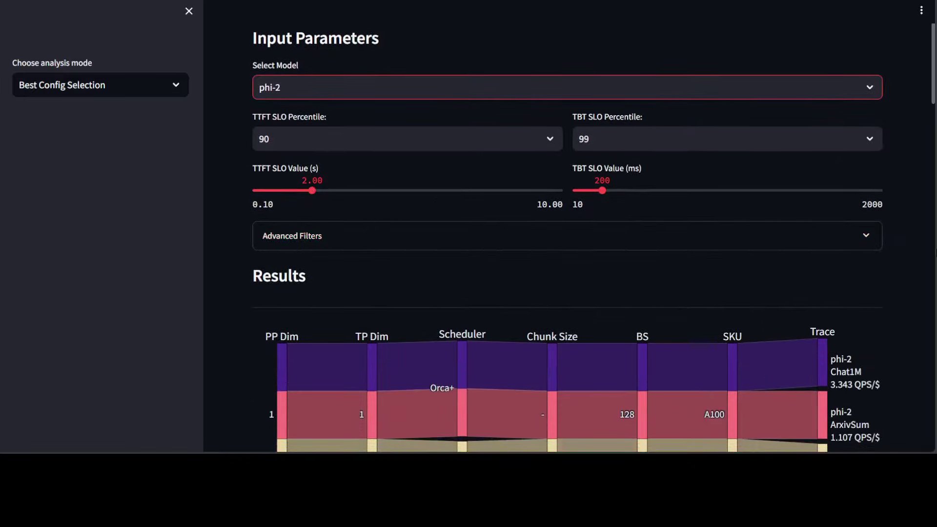
Step: Expand Advanced Filters and limit the GPU SKU to A100
click(834, 245)
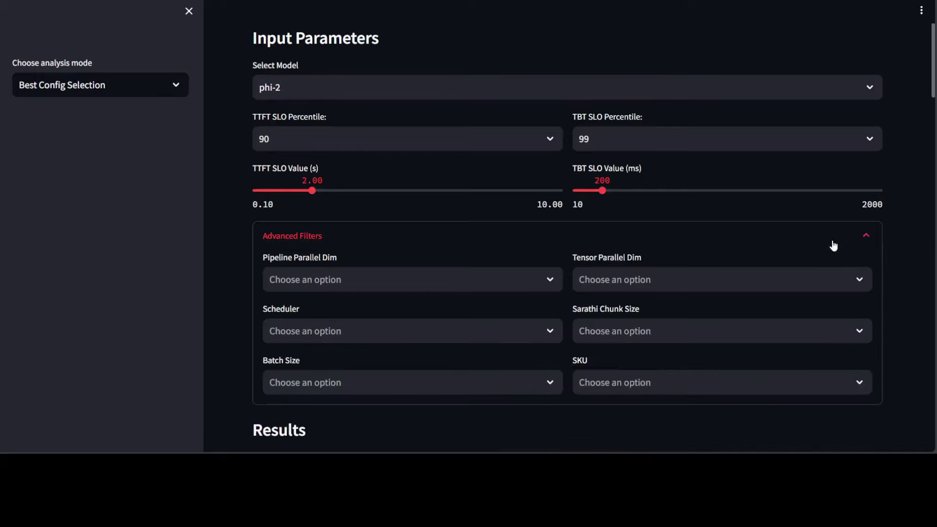
scroll(833, 242, down, 1)
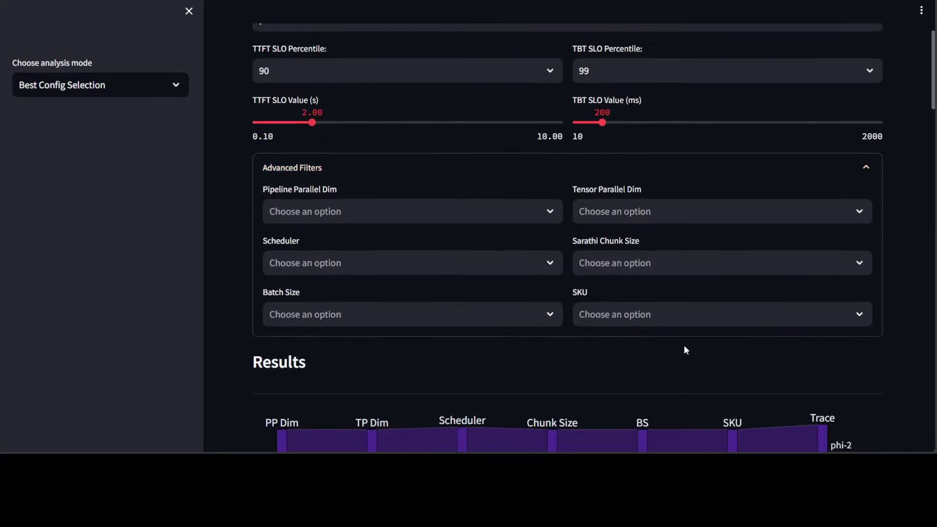
click(671, 322)
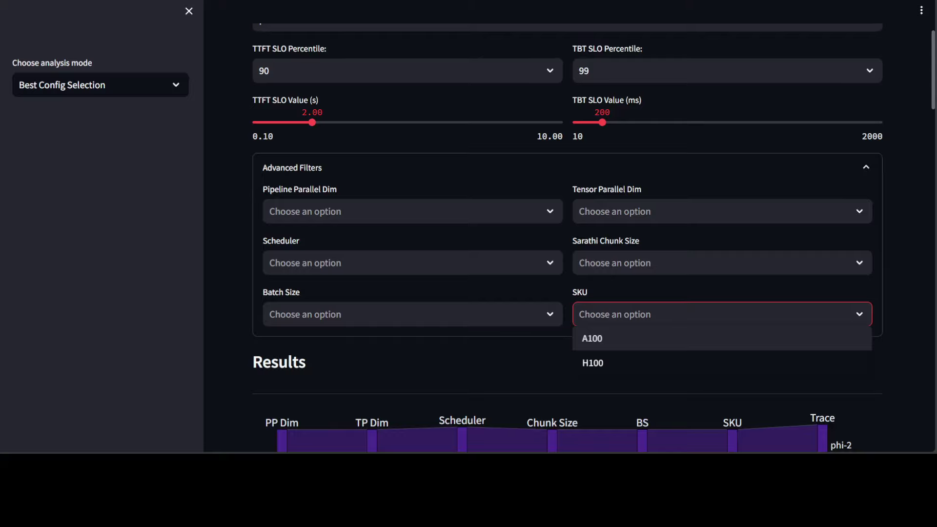
click(231, 287)
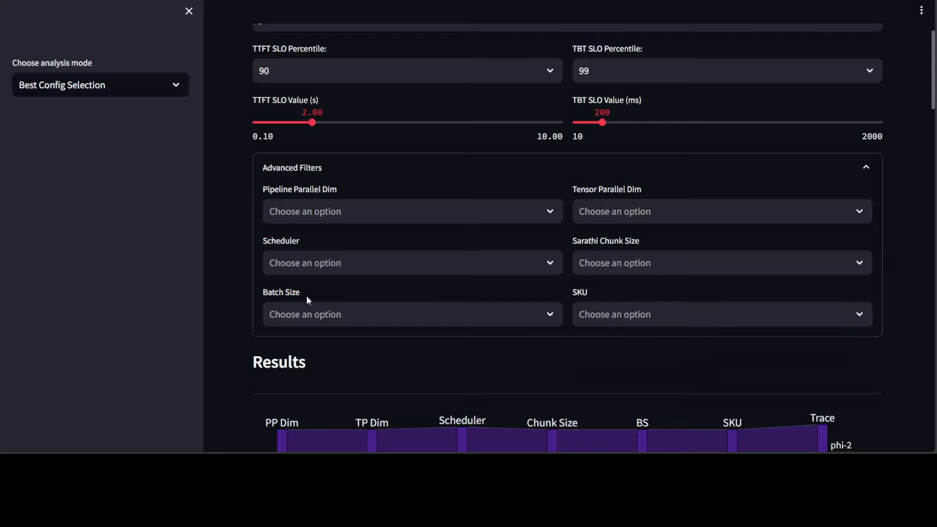
click(657, 314)
click(613, 341)
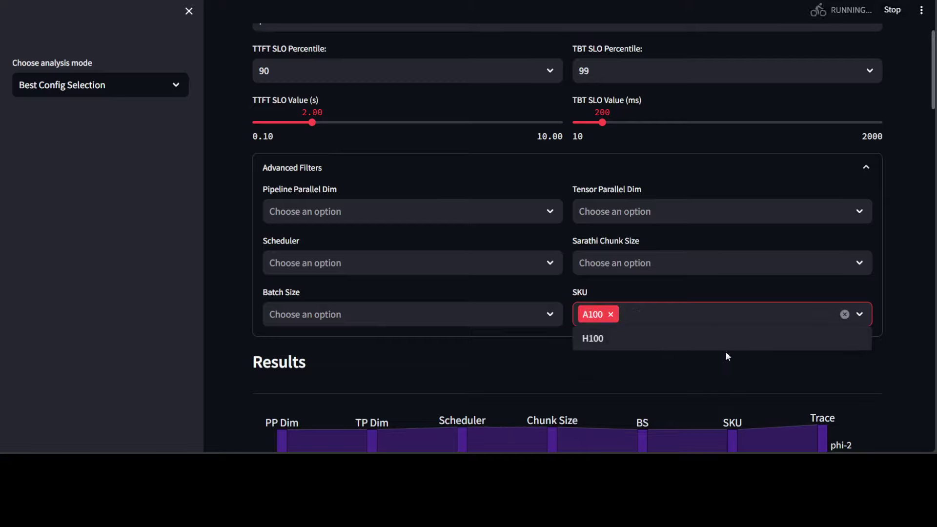
click(744, 384)
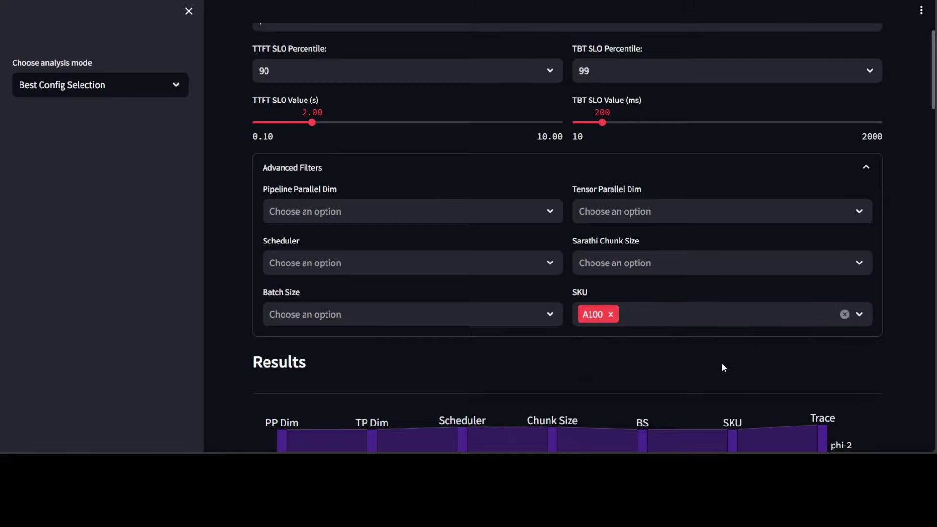
Step: Filter to batch size 32, Orca+ scheduler, chunk size 256, pipeline and tensor parallel 1
click(361, 313)
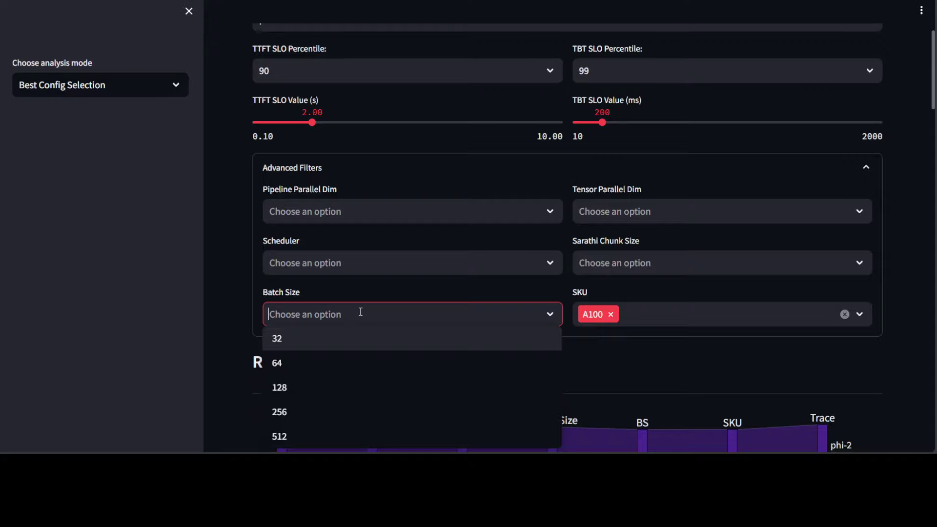
click(319, 345)
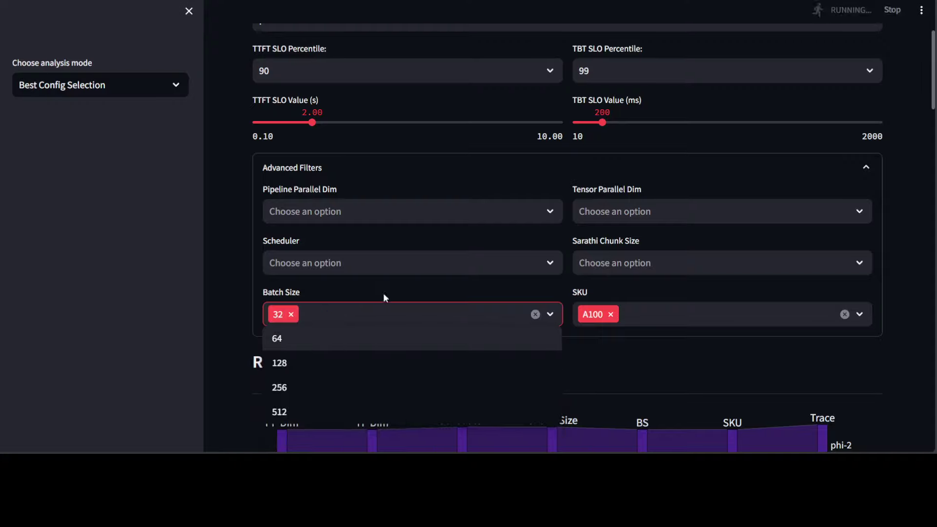
click(376, 266)
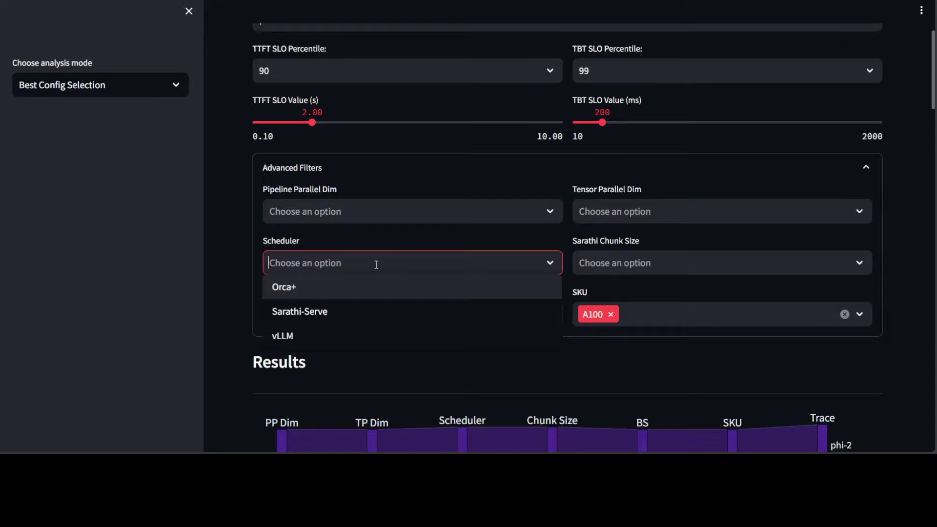
click(314, 288)
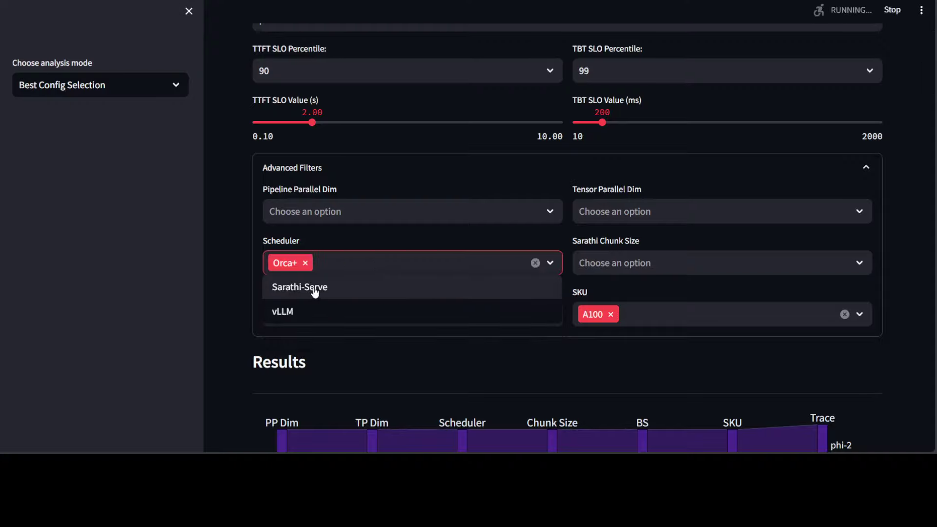
click(721, 264)
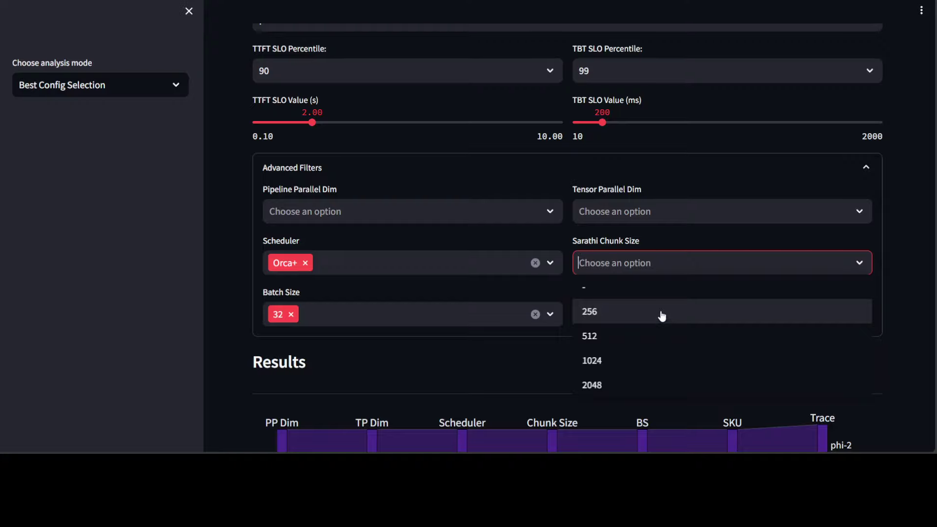
click(662, 316)
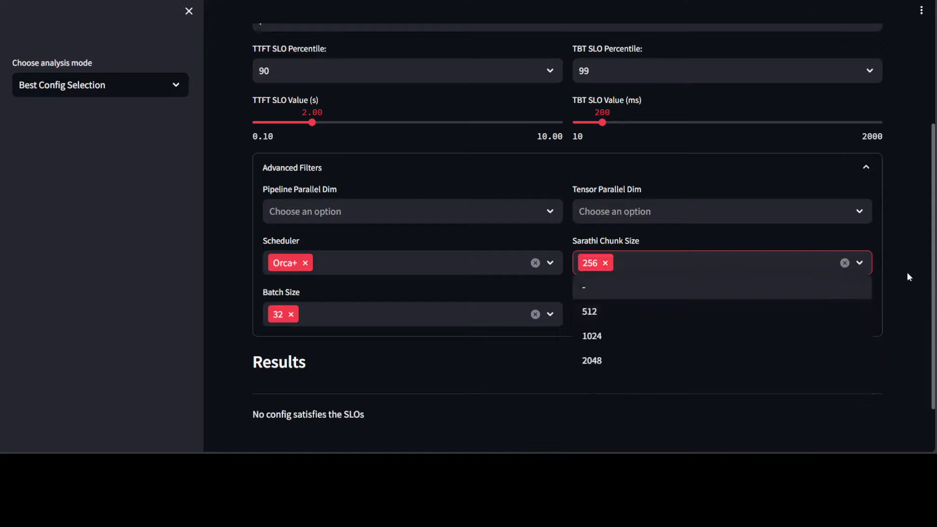
click(344, 212)
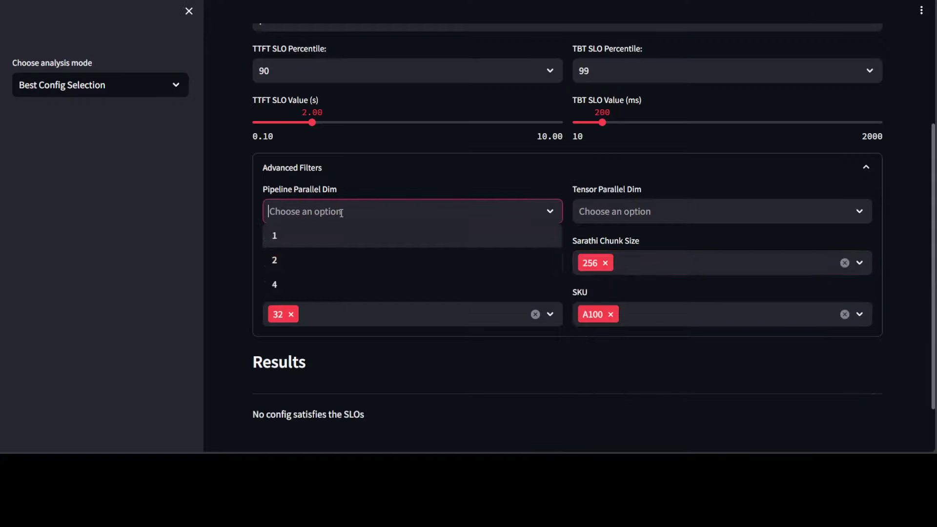
click(323, 236)
click(680, 211)
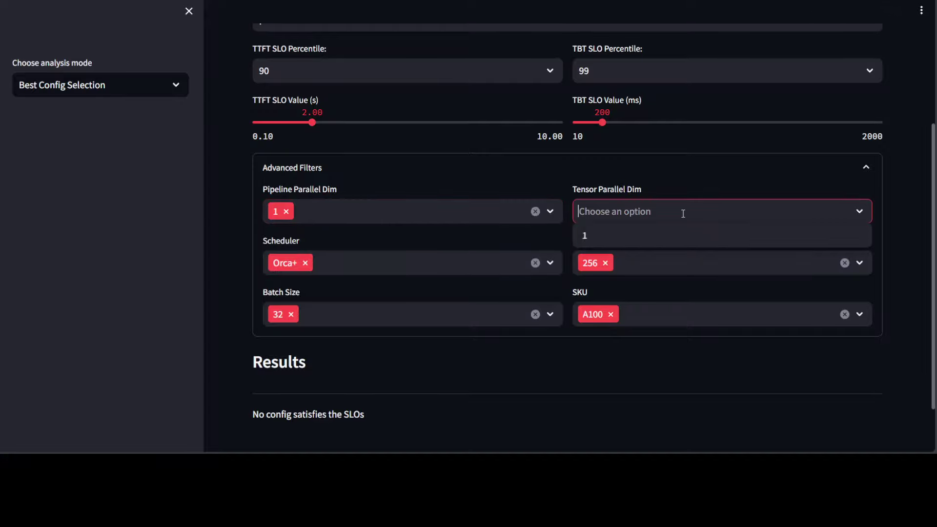
click(661, 243)
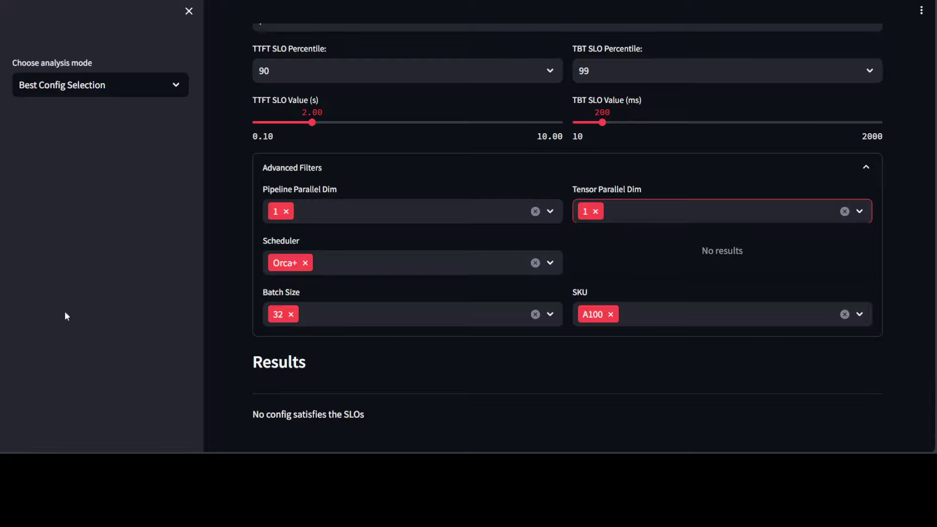
Step: Replace A100 with H100 in the GPU SKU filter
scroll(452, 354, down, 2)
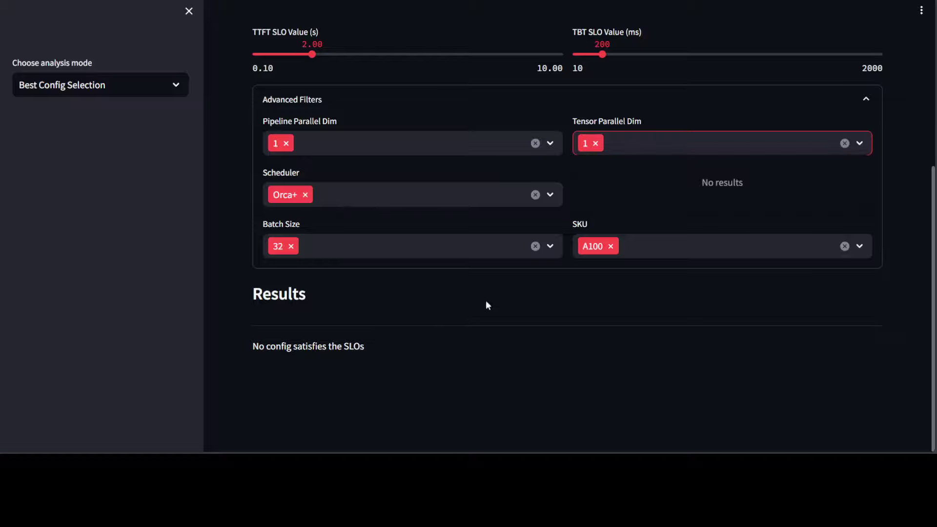
scroll(933, 235, up, 2)
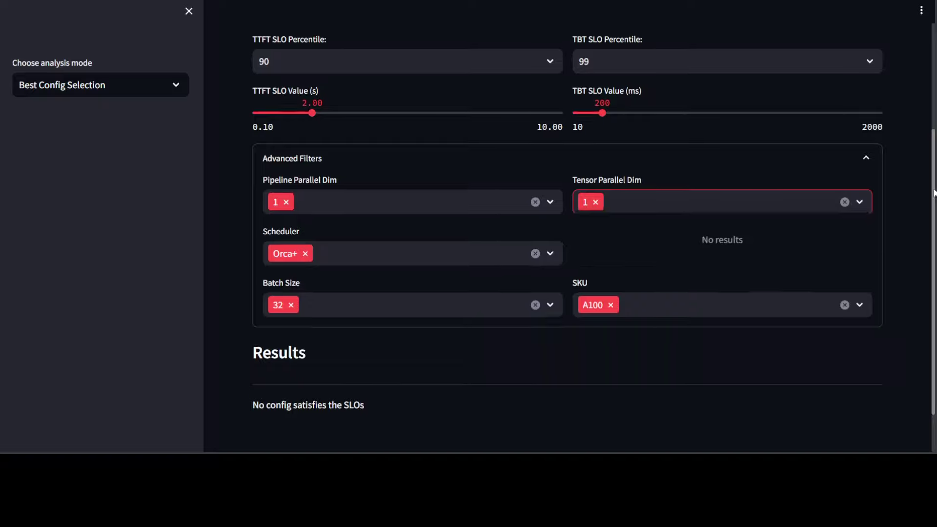
scroll(932, 243, down, 2)
scroll(931, 243, up, 3)
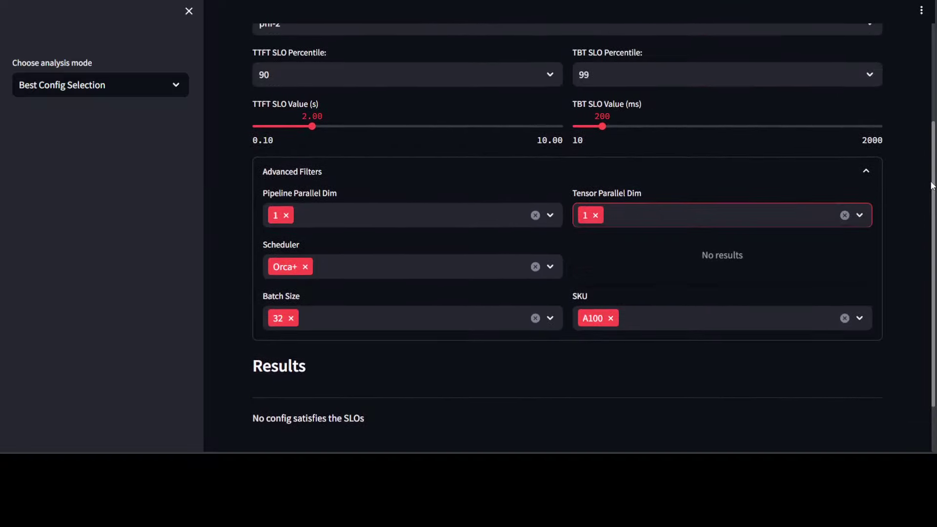
scroll(932, 242, down, 3)
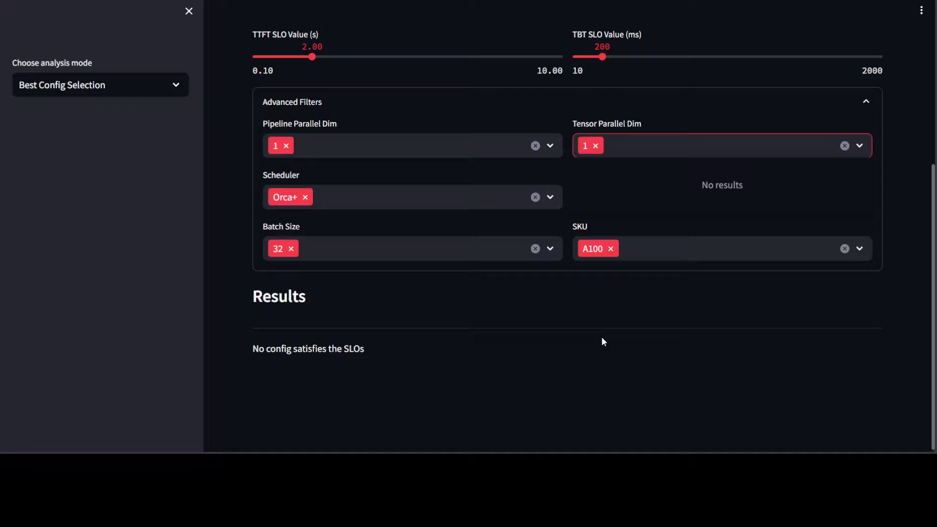
click(610, 249)
click(687, 247)
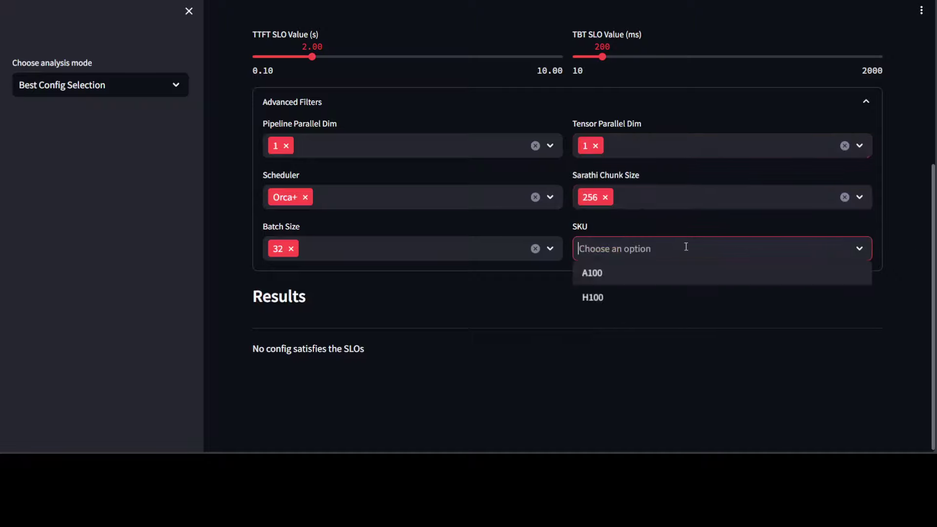
click(634, 296)
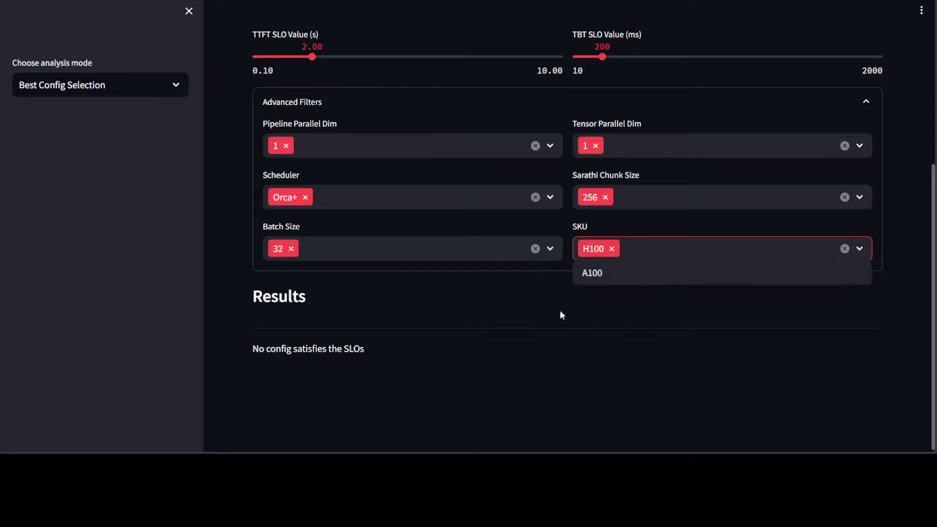
click(502, 300)
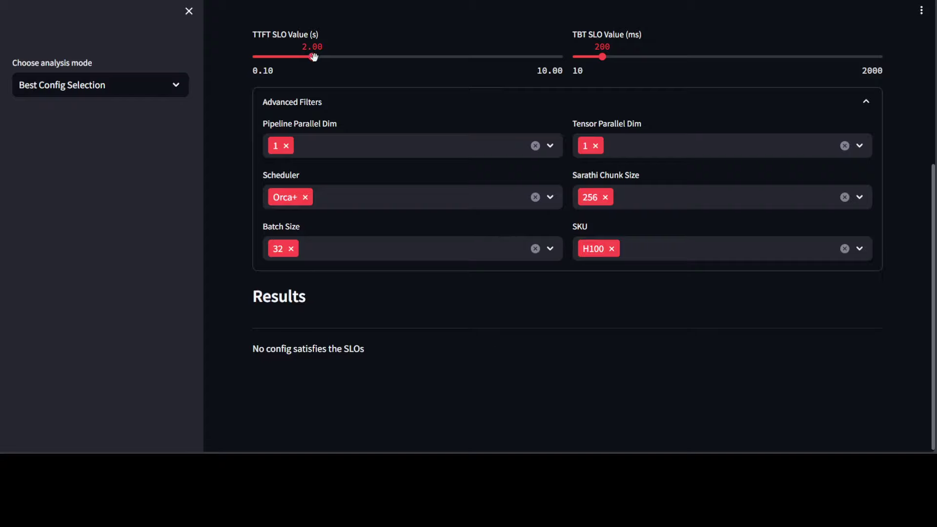
Step: Lower the TTFT SLO slider and raise the TBT SLO value to 1241 ms
drag(312, 56, 241, 58)
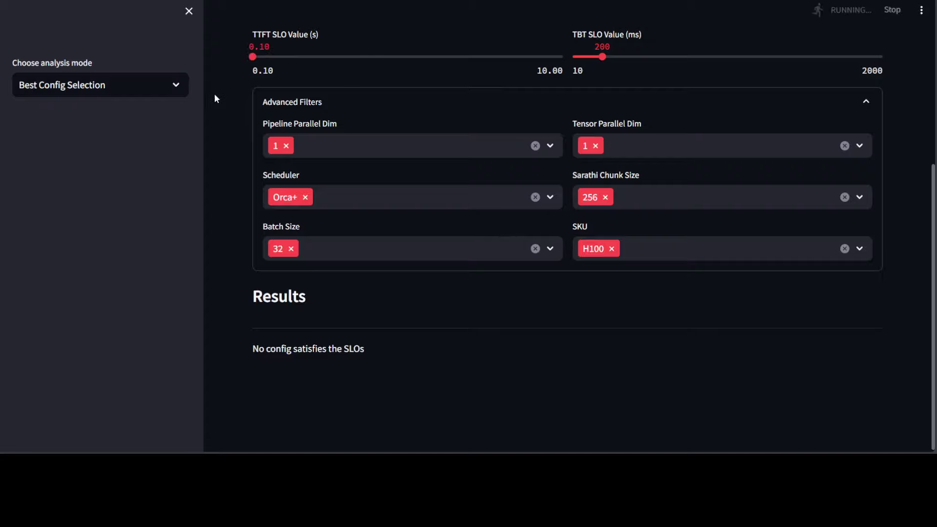
drag(612, 59, 764, 57)
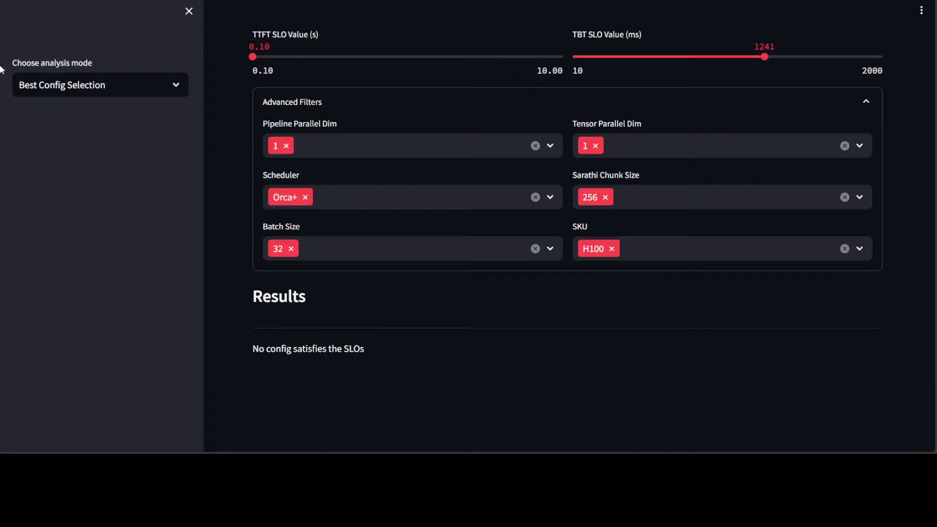
click(94, 87)
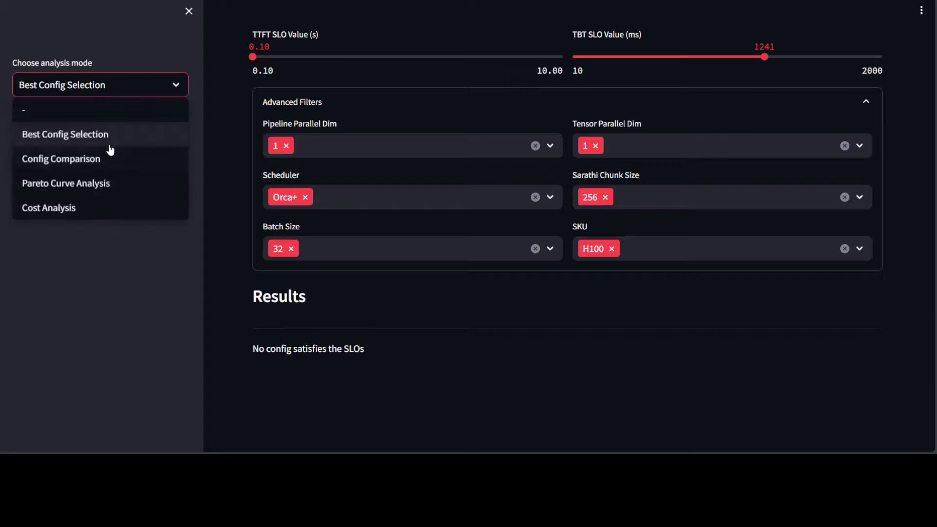
Step: Switch to Config Comparison with models Llama-2-70b and Qwen-72B on the Chat1M trace
click(77, 160)
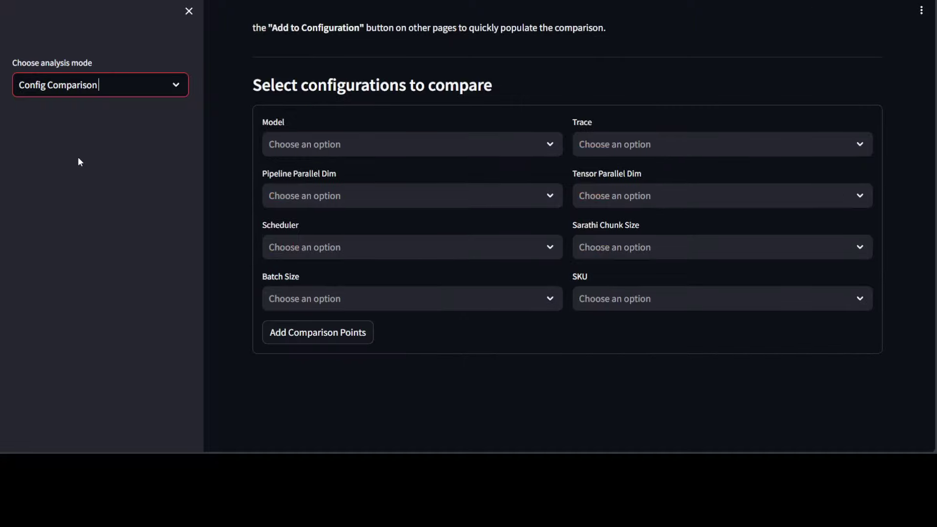
click(374, 144)
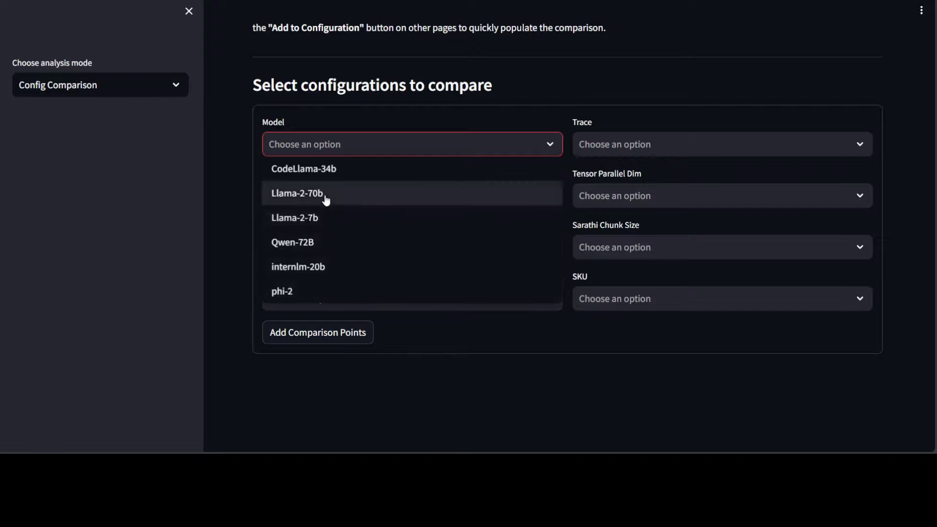
click(326, 201)
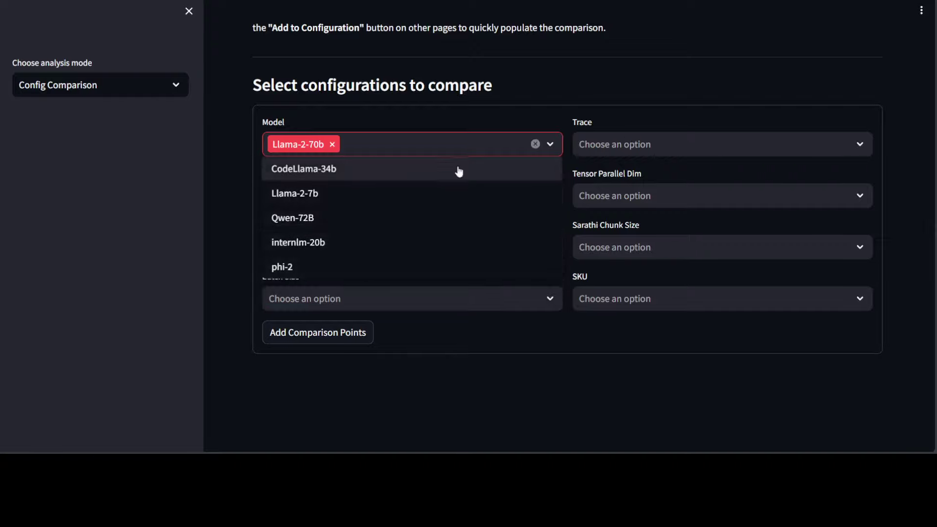
click(317, 223)
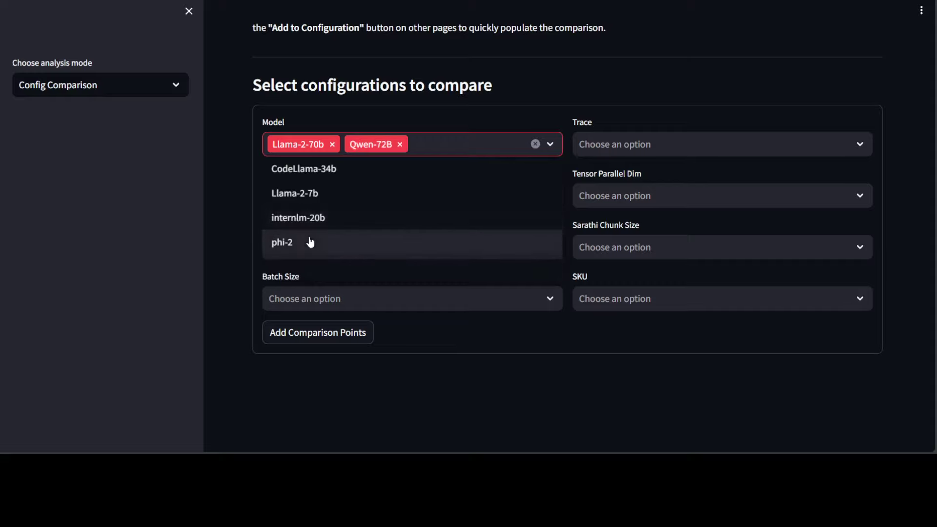
click(610, 139)
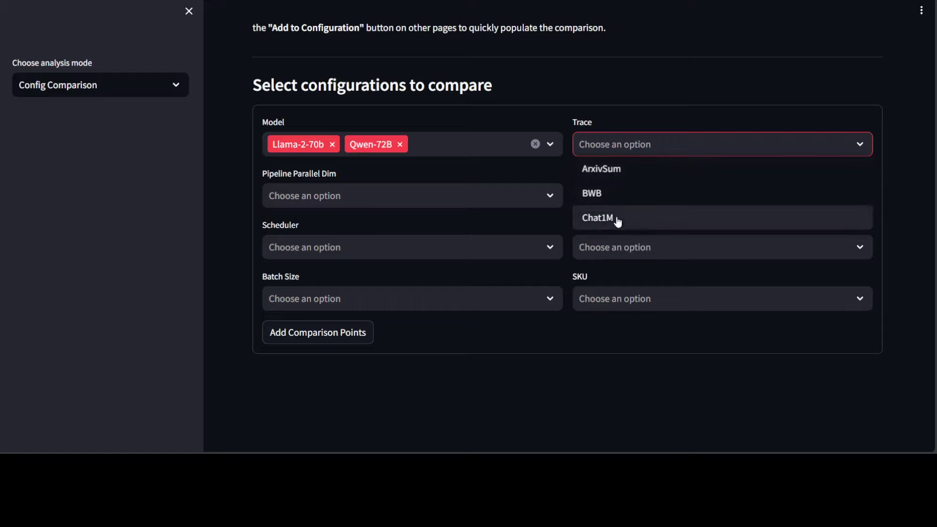
click(618, 222)
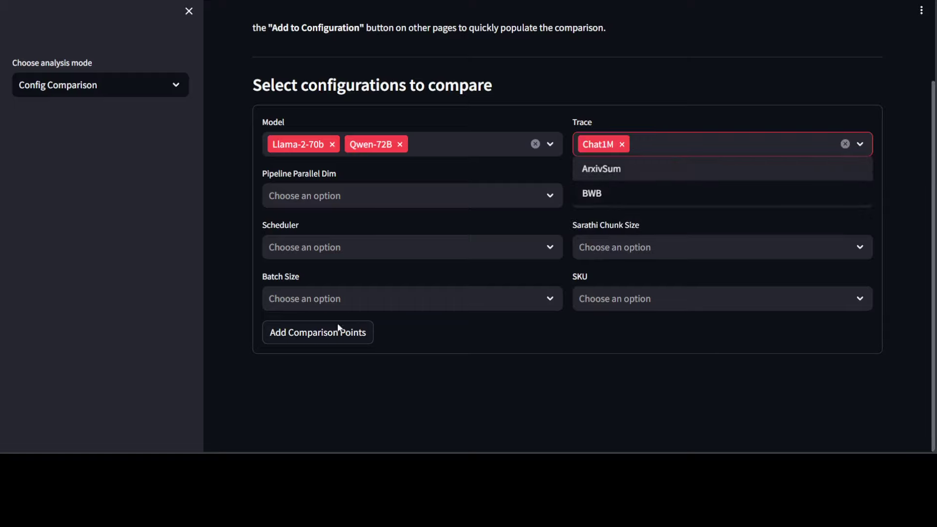
click(330, 340)
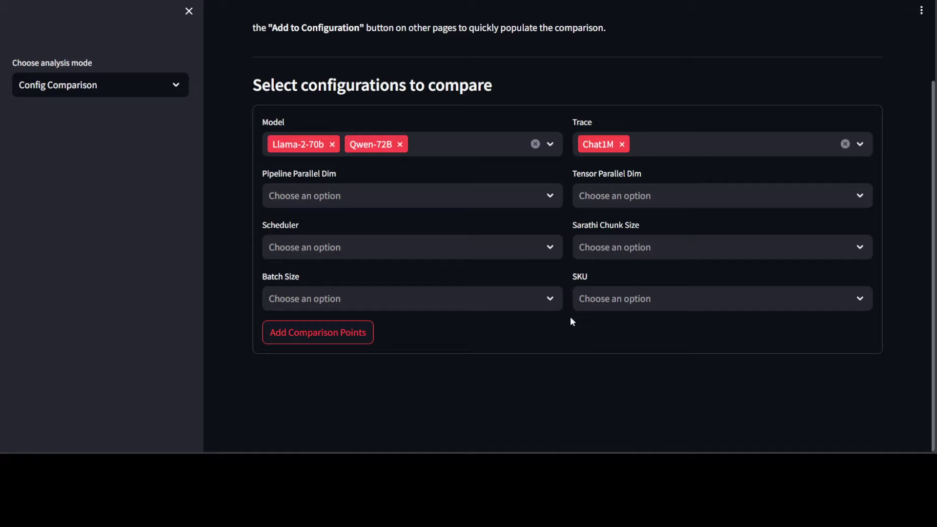
Step: Set Pipeline Parallel 2, Tensor Parallel 1, Orca+ scheduler and Sarathi chunk size 512
click(488, 204)
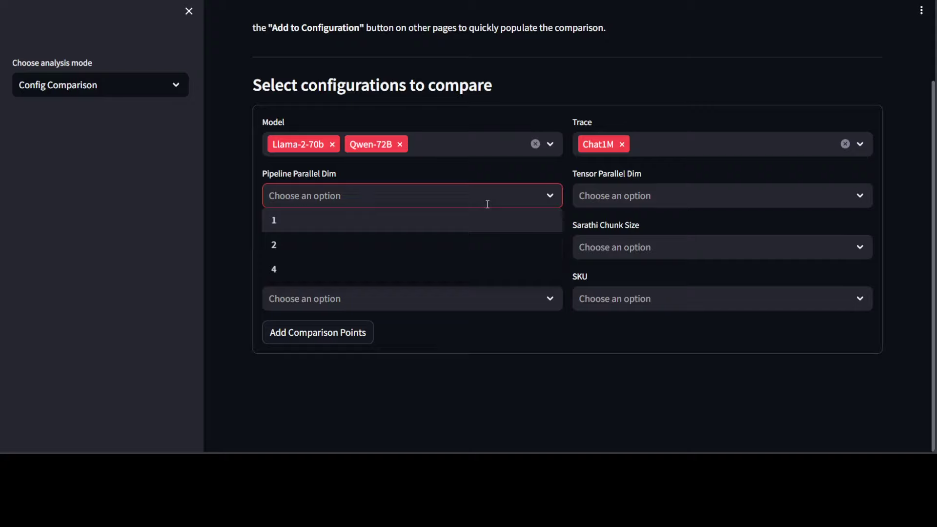
click(346, 244)
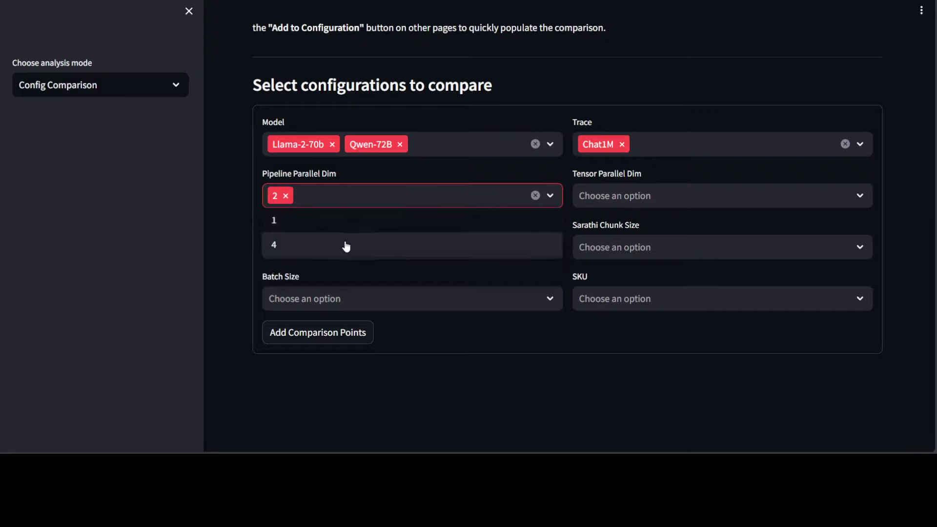
click(689, 196)
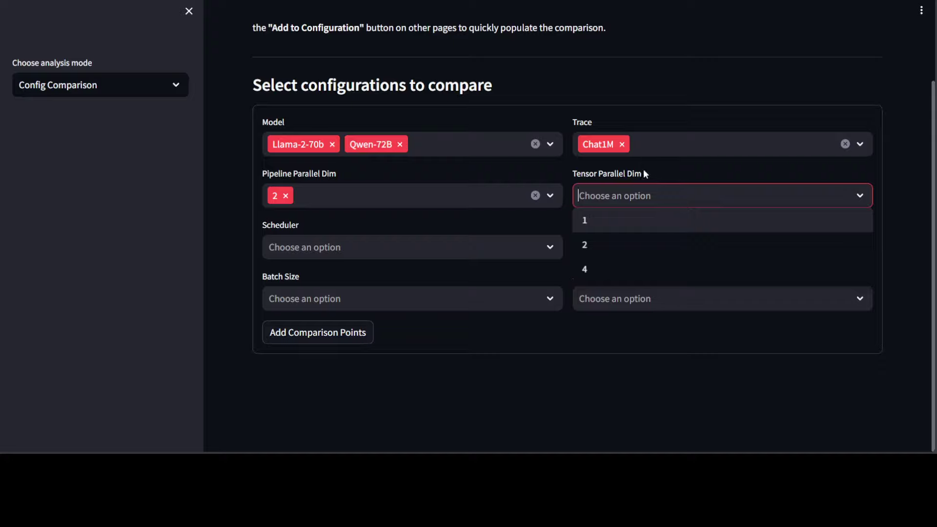
click(625, 224)
click(483, 252)
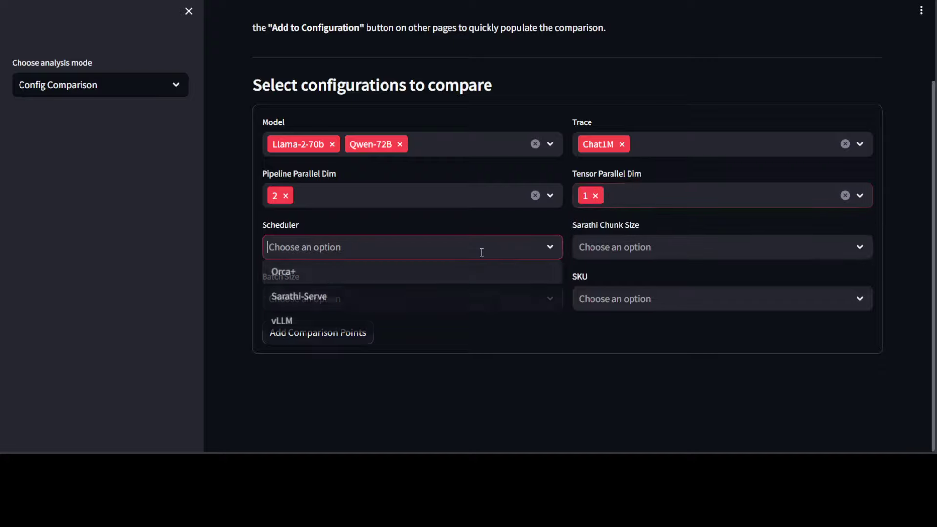
click(430, 272)
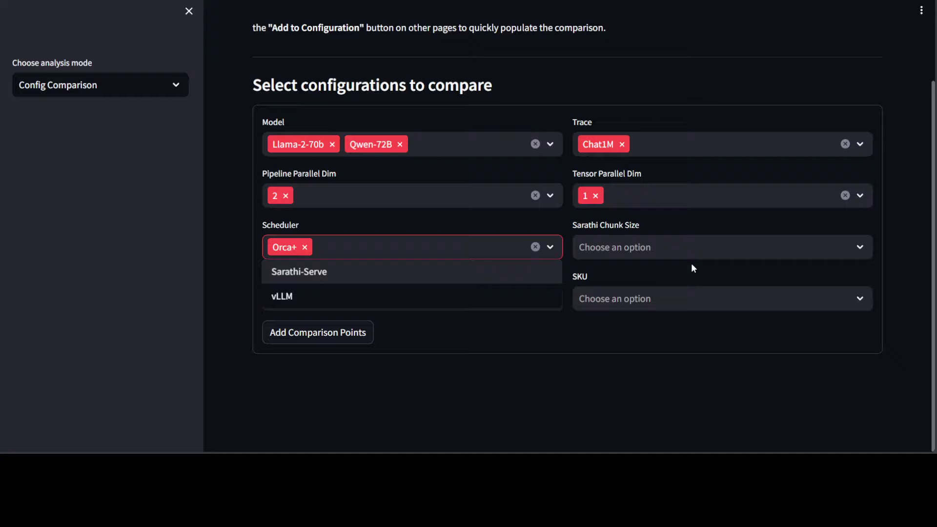
click(684, 243)
click(614, 324)
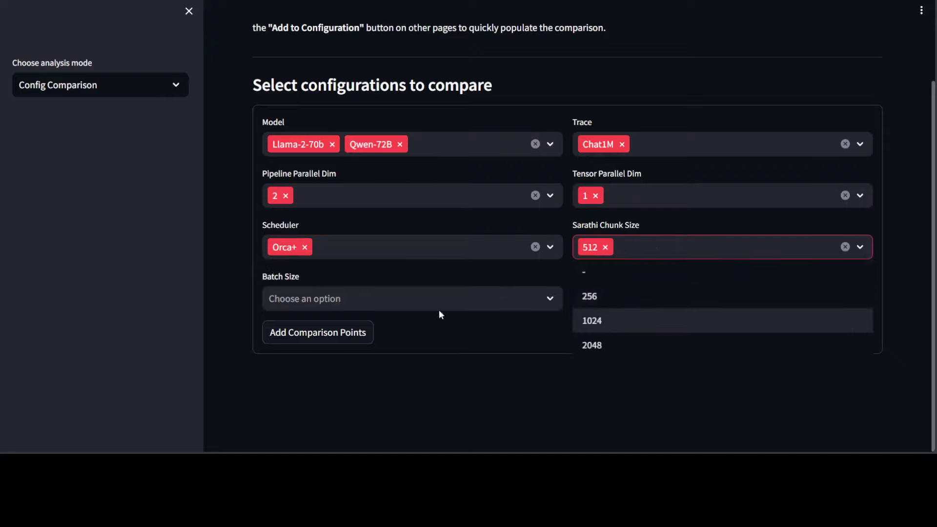
Step: Set batch size 64 and SKU A100, then add the comparison points
click(408, 300)
click(379, 346)
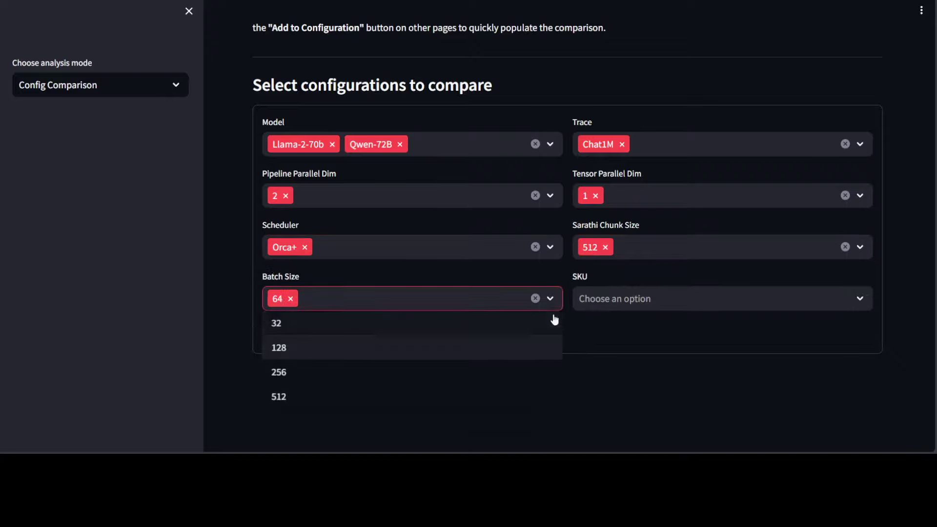
click(635, 298)
click(610, 324)
click(341, 343)
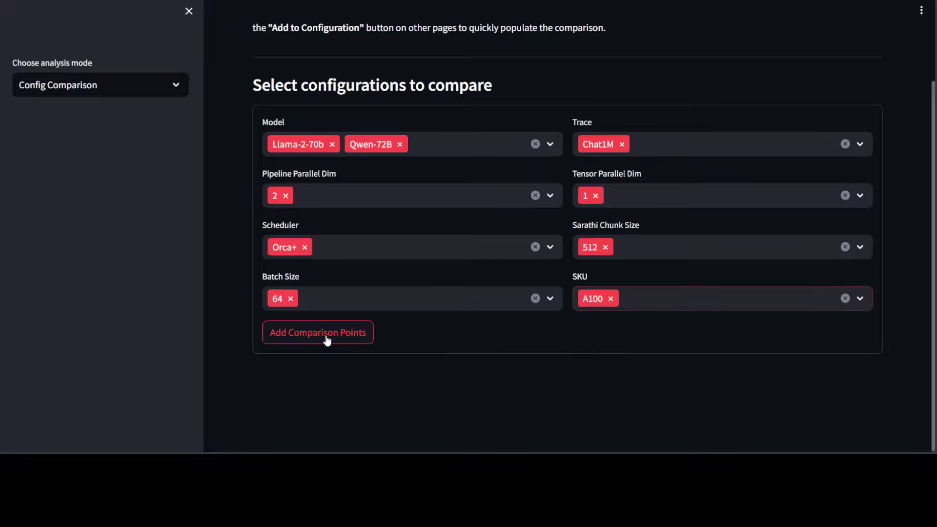
Step: Scroll through the not-found comparison results, then bring up the analysis mode list
scroll(541, 358, down, 4)
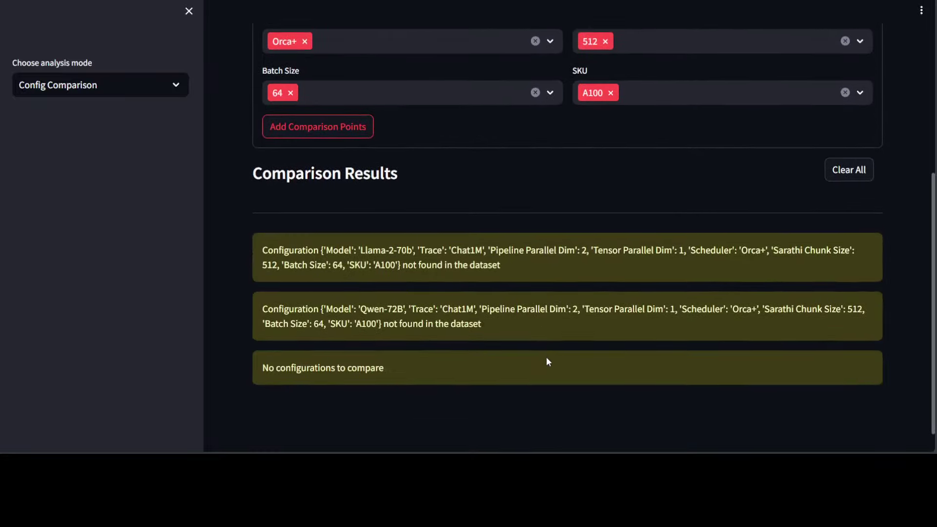
scroll(547, 356, down, 1)
scroll(498, 291, up, 5)
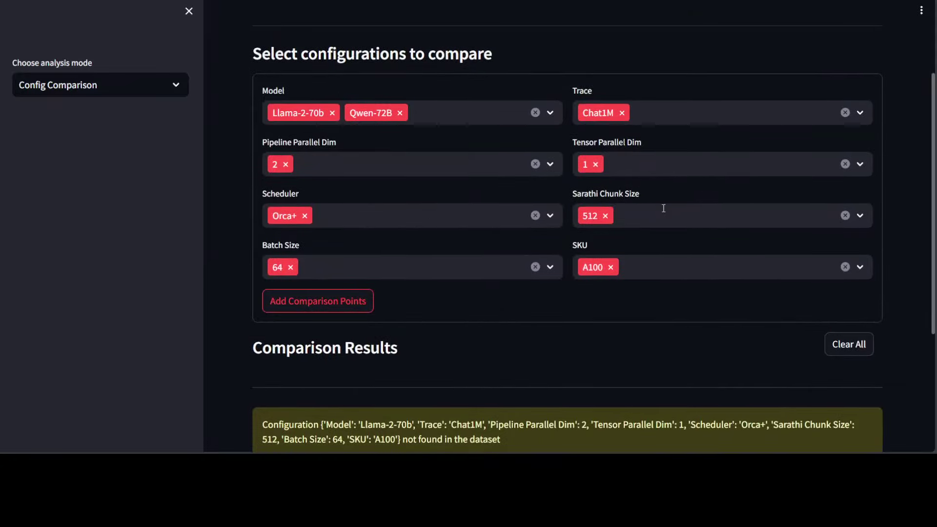
click(99, 87)
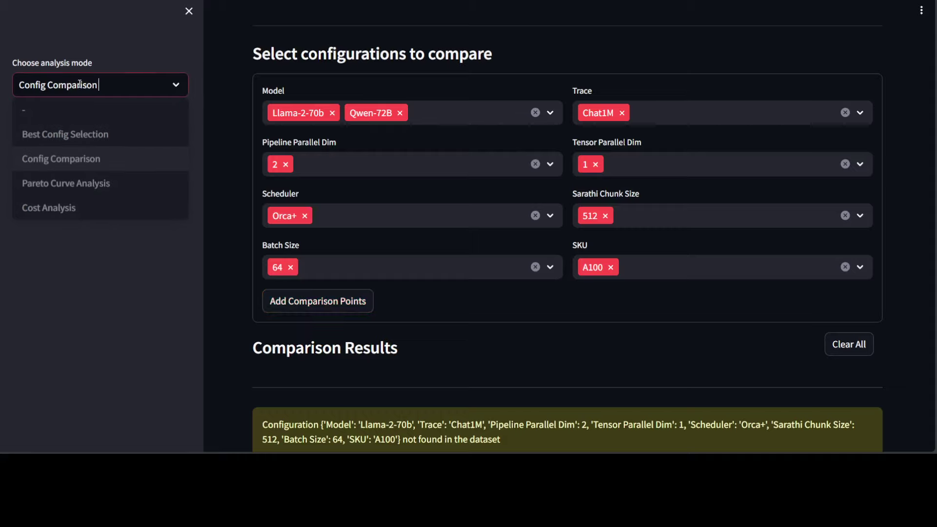
Step: Select Pareto Curve Analysis to view the best Llama-2-7b config on Chat1M
click(78, 184)
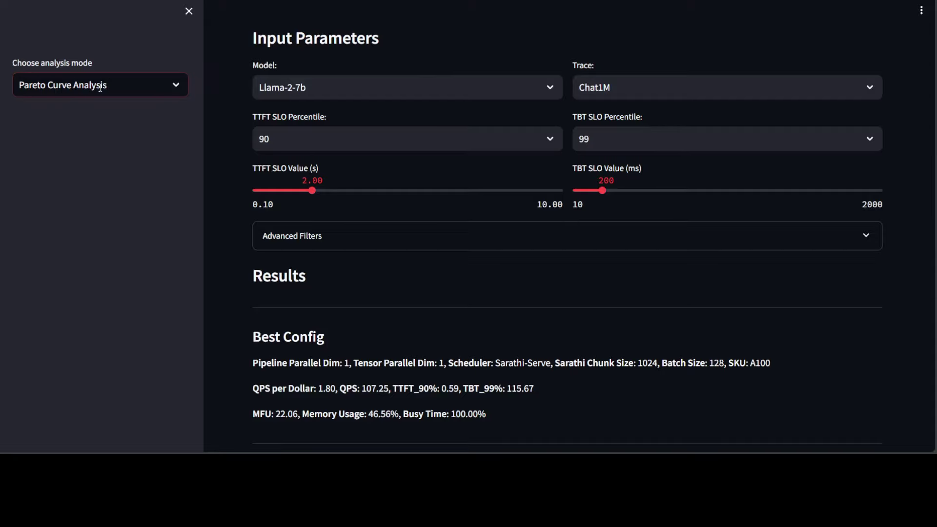
Step: Switch to Best Config Selection and scroll through CodeLlama-34b's chart, cards and CDF plots
click(133, 83)
click(69, 142)
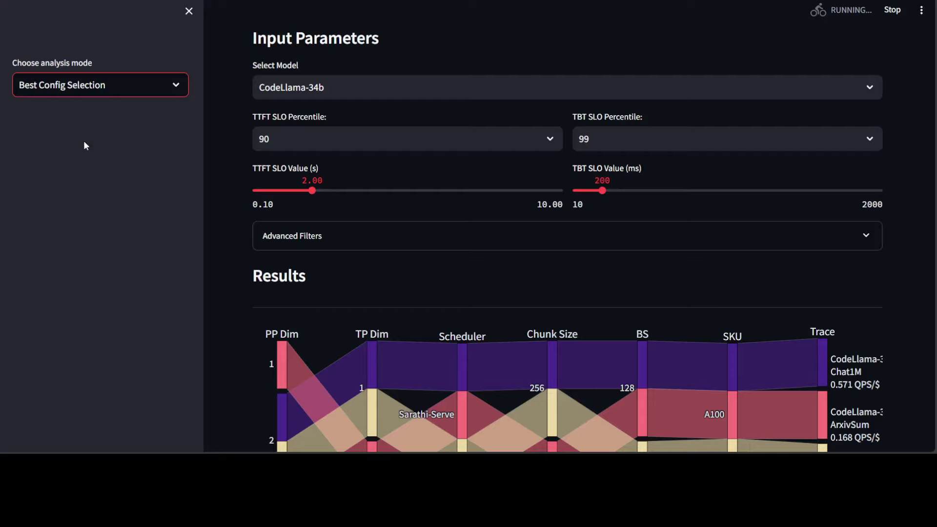
scroll(717, 297, down, 3)
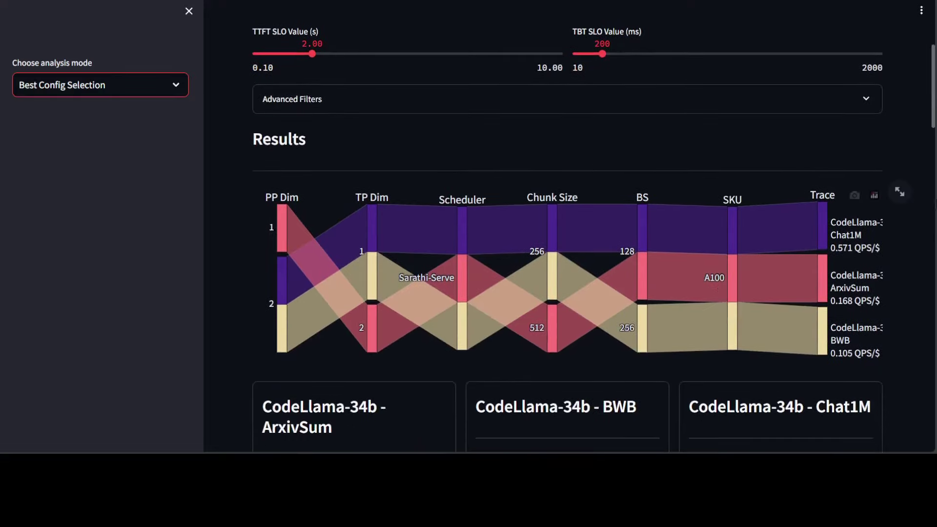
click(935, 118)
scroll(934, 119, down, 3)
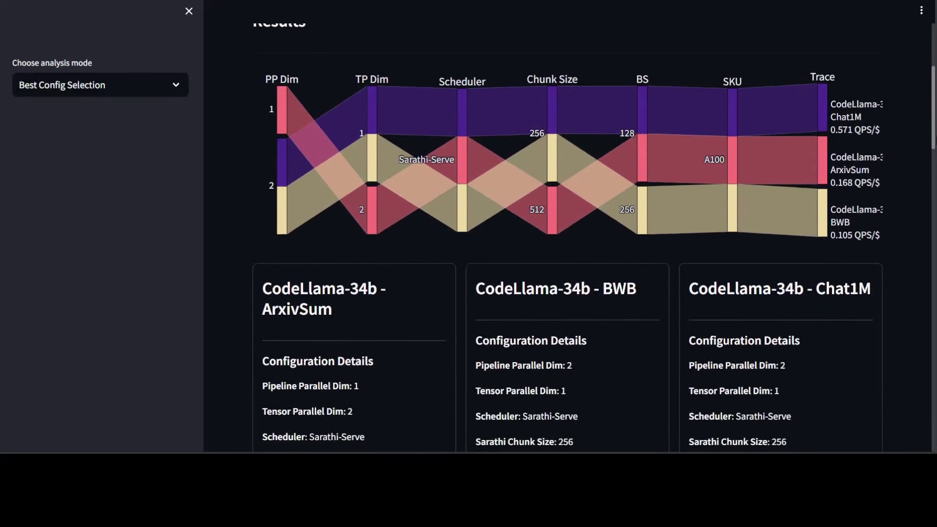
drag(934, 142, 933, 398)
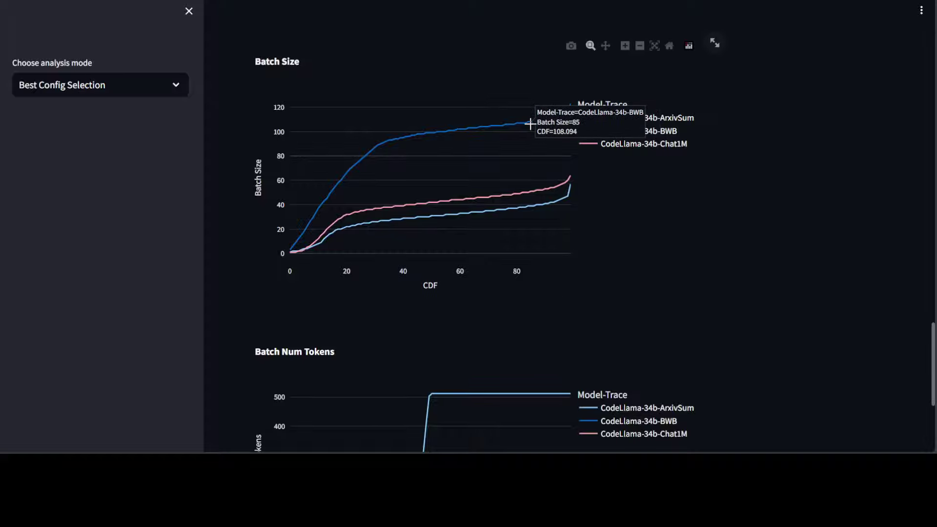
drag(933, 332, 929, 45)
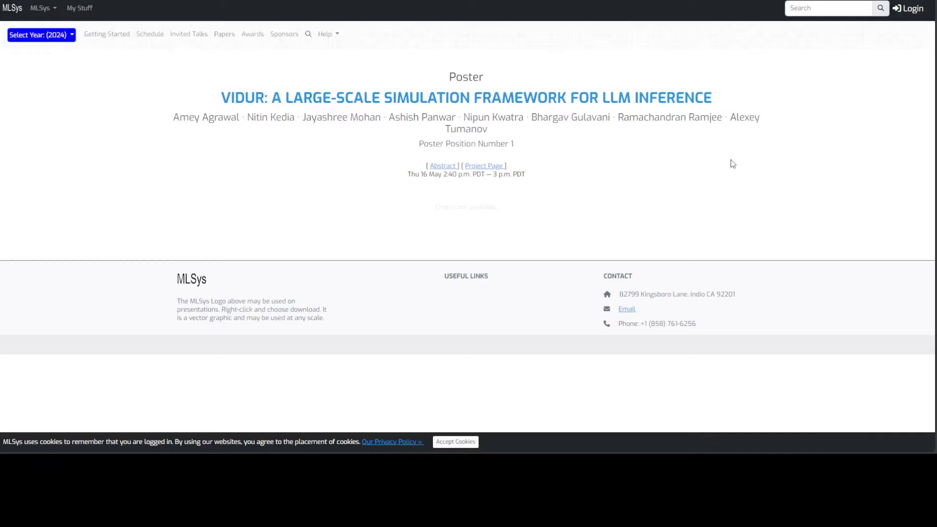
Step: Expand the abstract on the VIDUR MLSys poster page
click(443, 166)
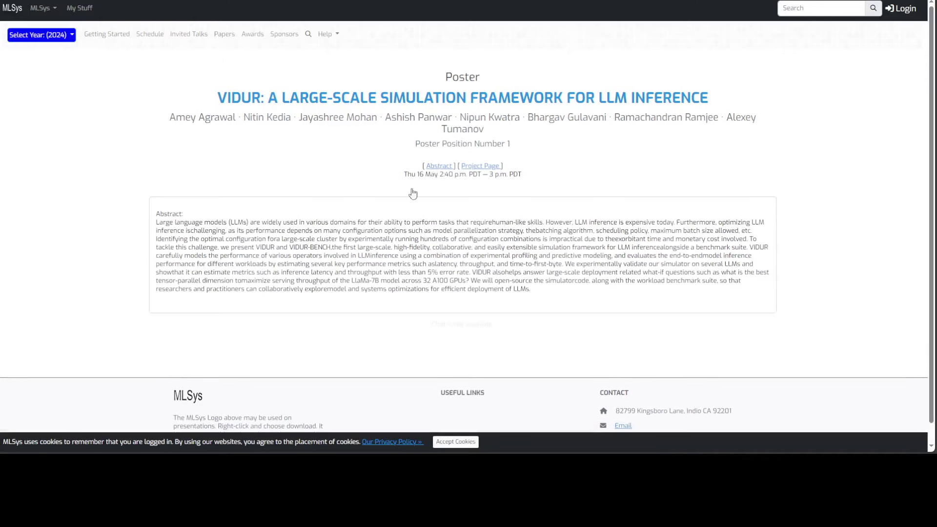